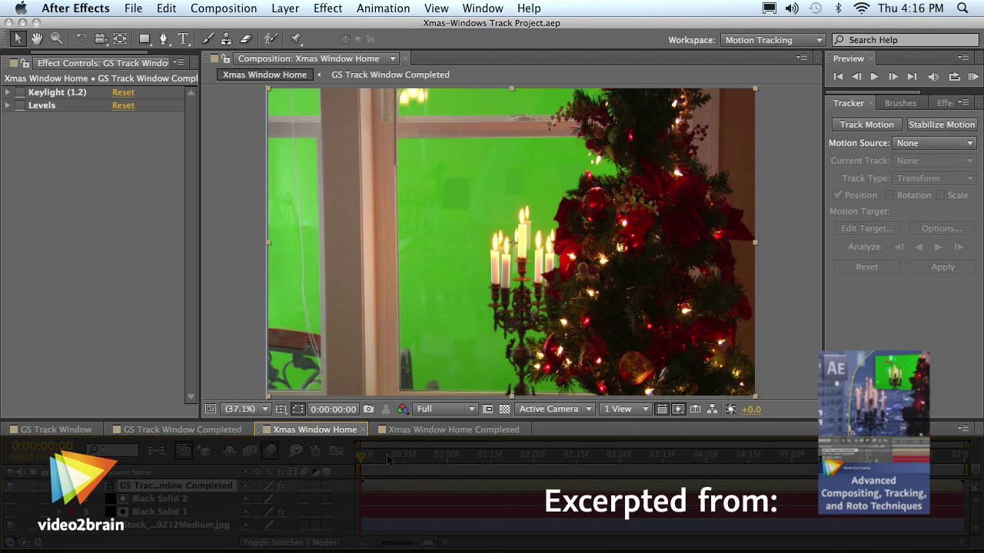
Step through and play back the window footage to preview it.
left_click_drag(361, 459, 408, 460)
key("space")
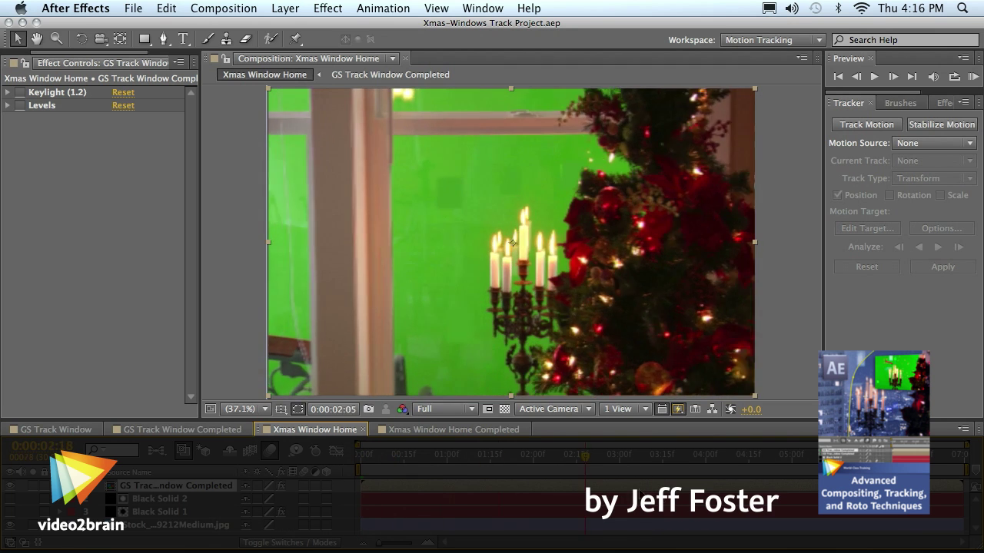
key("space")
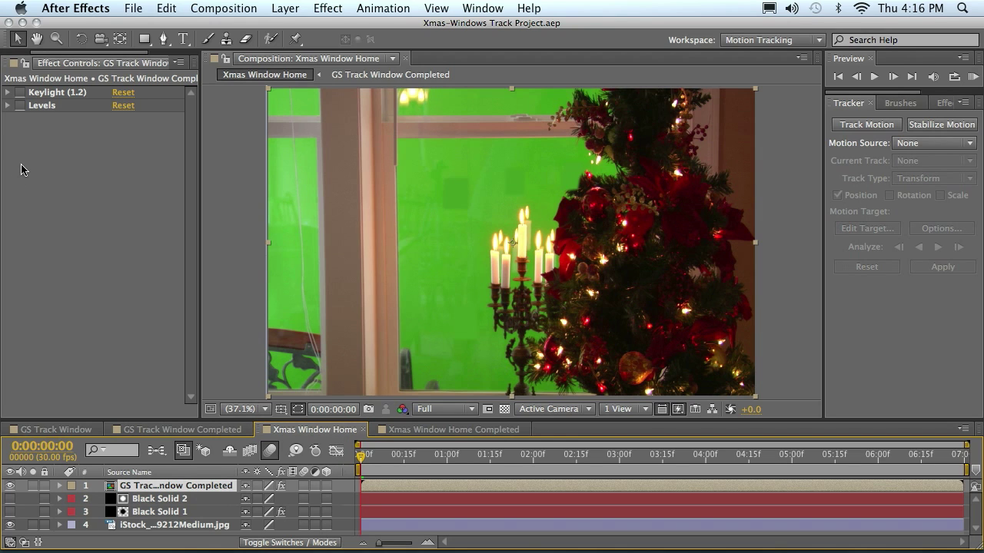
Enable Keylight on the window footage, then hide and reshow it to compare against the snowman background.
left_click(20, 92)
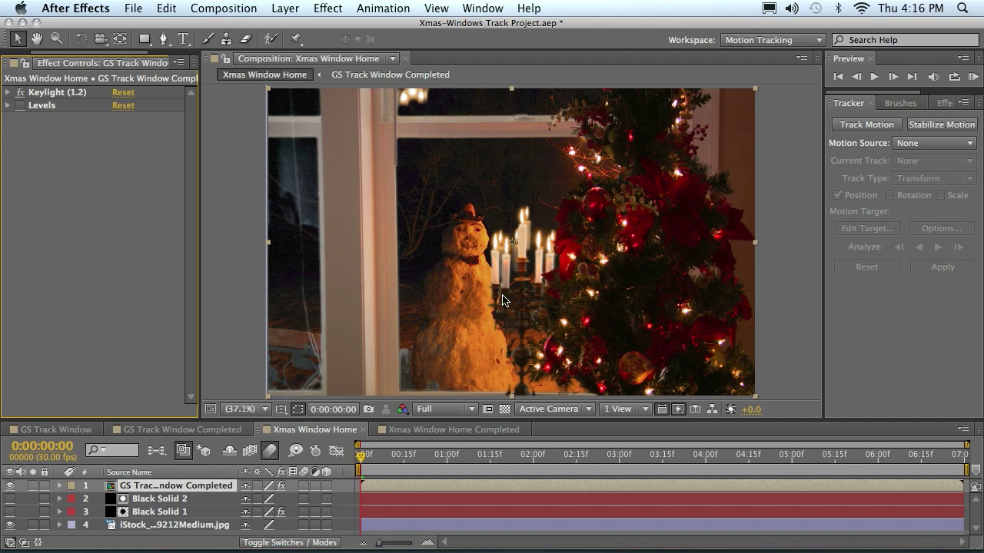
left_click(10, 486)
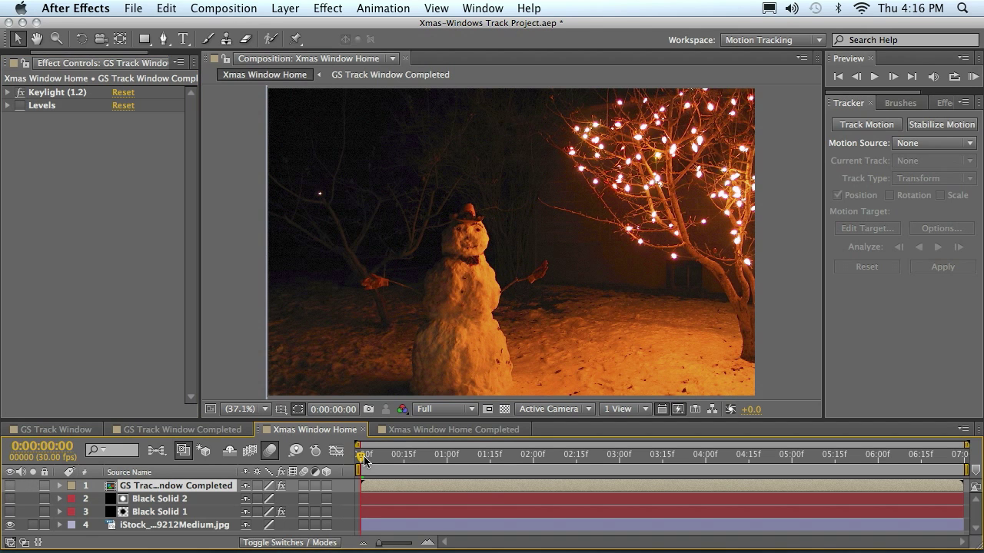
left_click_drag(365, 460, 338, 455)
left_click(9, 486)
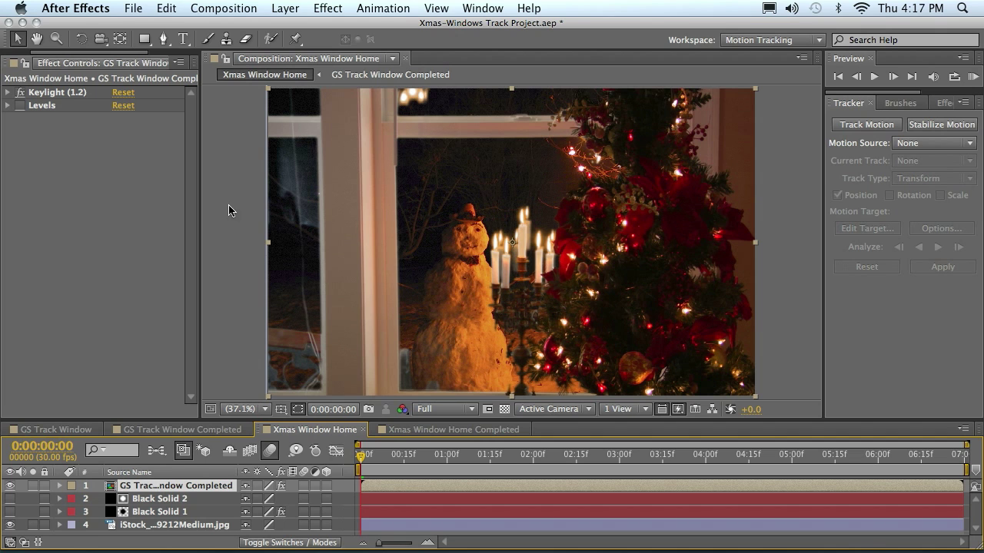
Enable Levels on the window footage, inspect its values, and scrub later to check the composite.
left_click(20, 105)
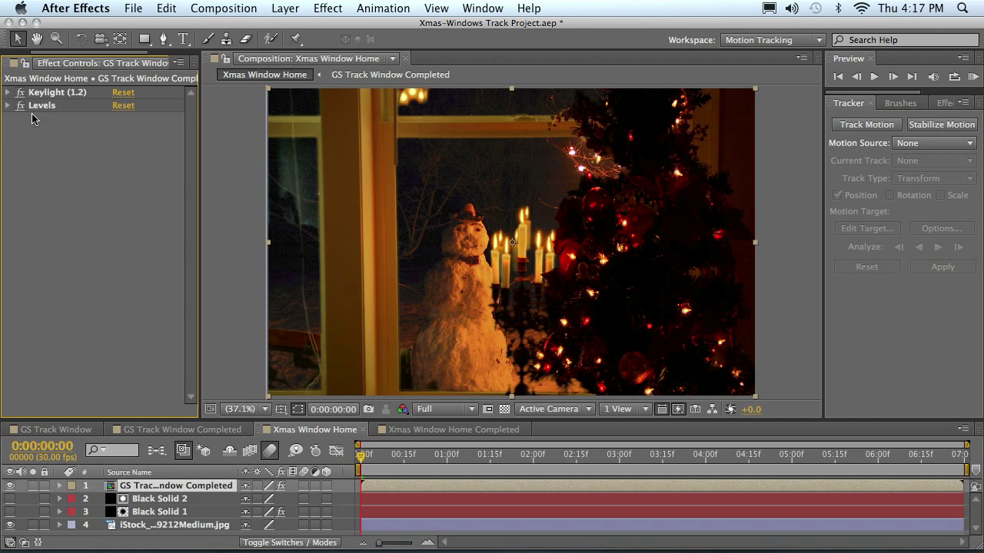
left_click(7, 106)
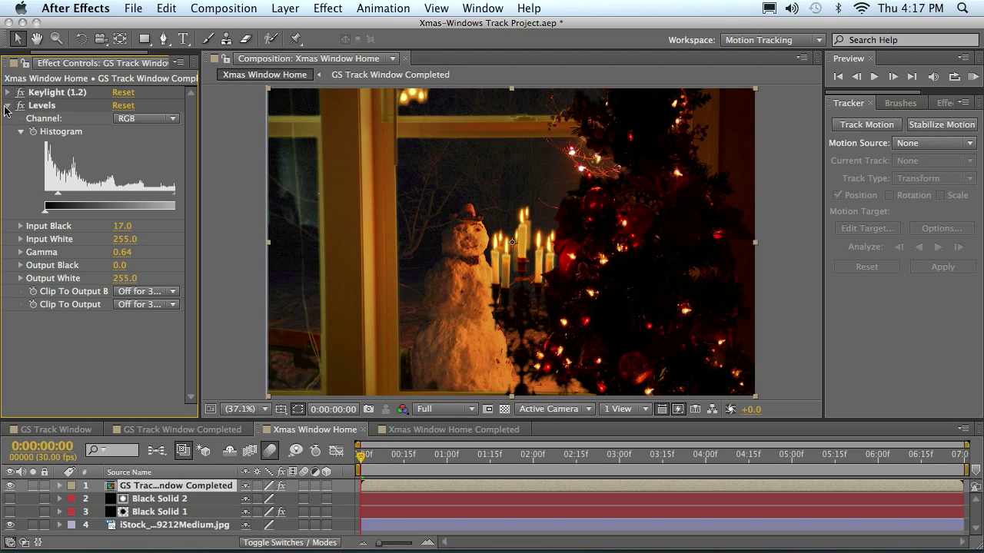
left_click(6, 106)
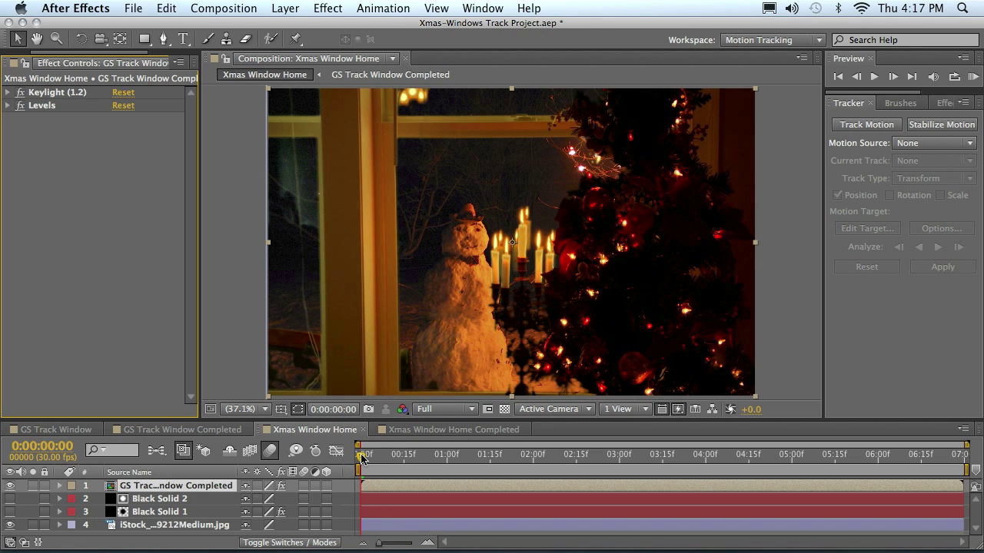
mouse_move(361, 458)
left_mouse_down()
mouse_move(946, 481)
mouse_move(373, 517)
mouse_move(974, 492)
mouse_move(907, 476)
mouse_move(369, 455)
mouse_move(363, 463)
left_mouse_up()
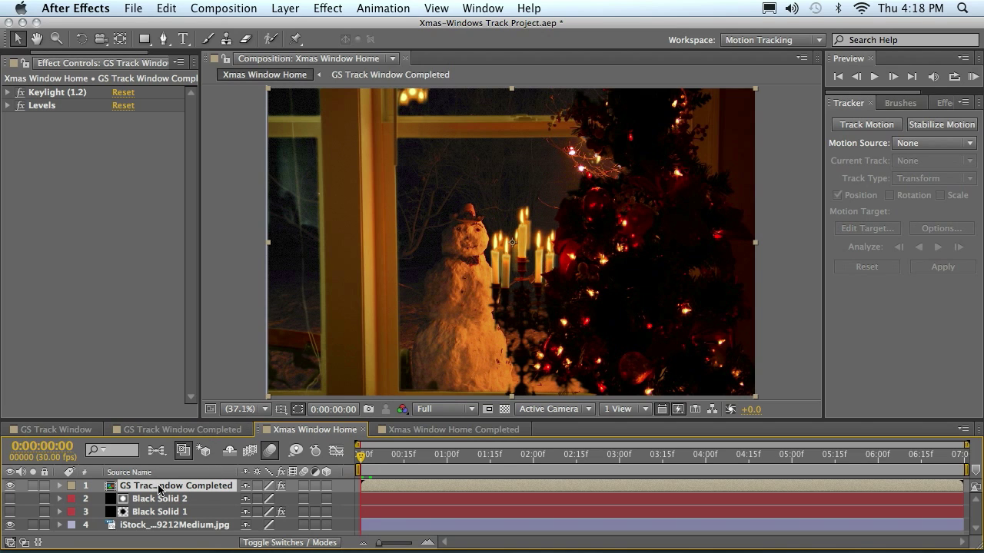
Create Tracker 1 on the window footage with Track Point 1 on the candlestick's edge.
left_click(867, 126)
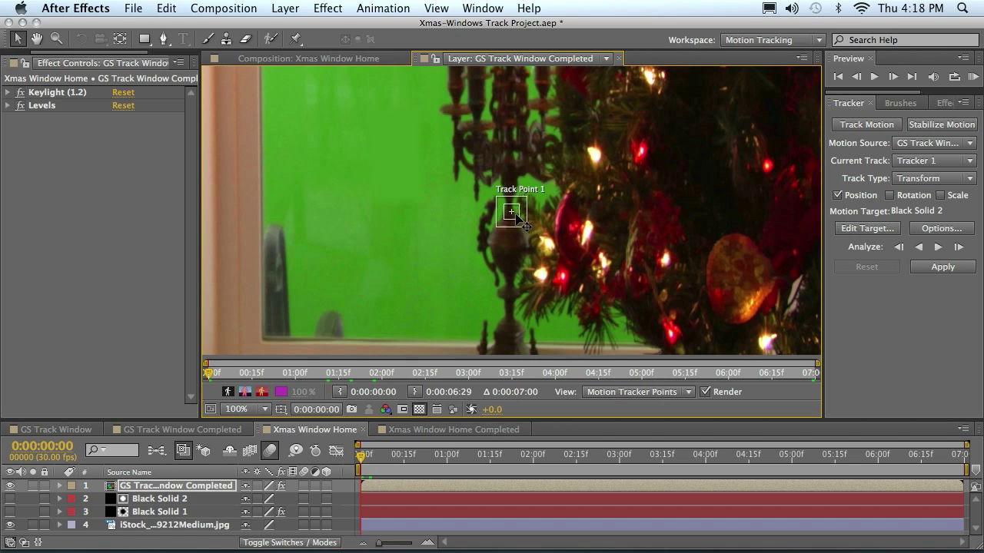
left_click_drag(515, 215, 459, 182)
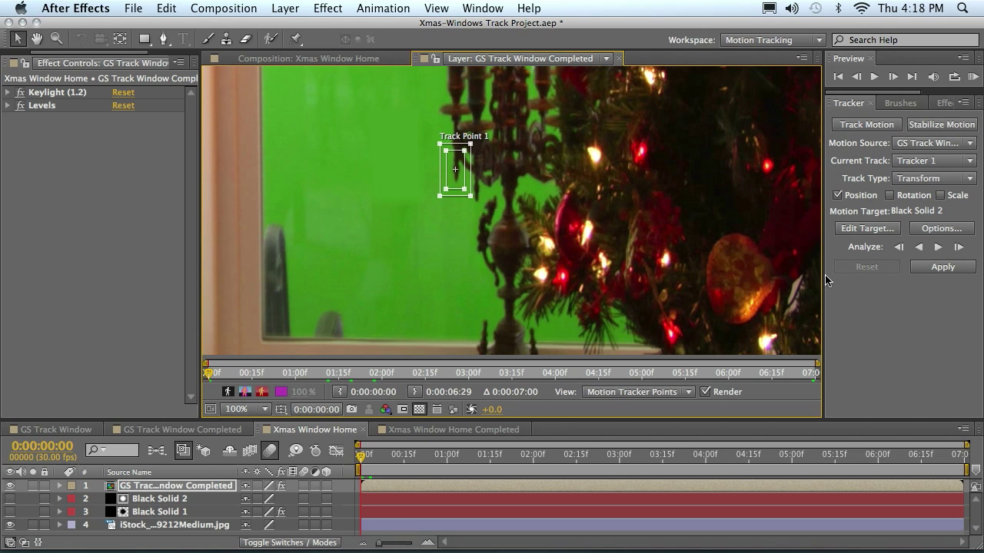
Analyze Track Point 1 forward across the 7-second clip, then scrub back to review the path.
left_click(938, 247)
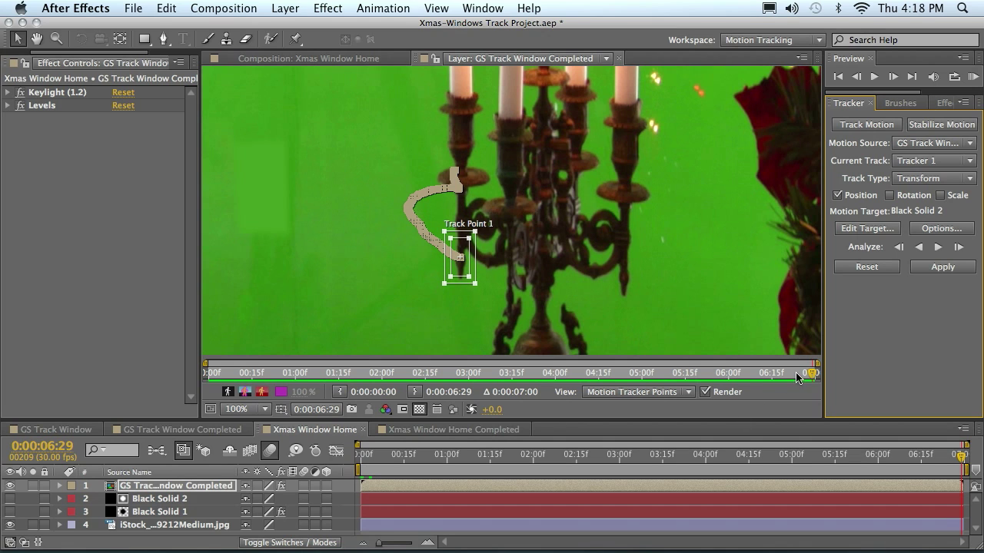
left_click_drag(812, 375, 212, 370)
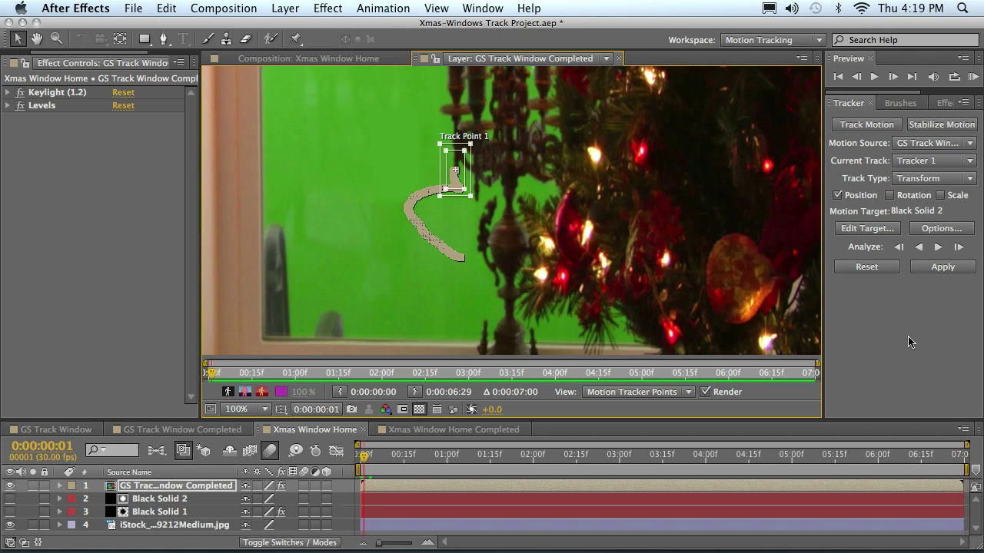
left_click(866, 228)
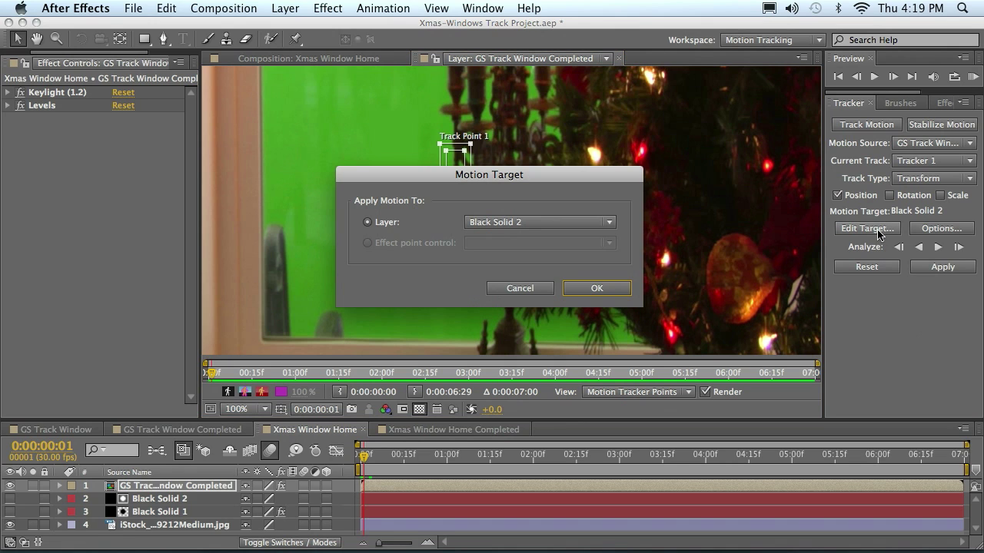
left_click(582, 221)
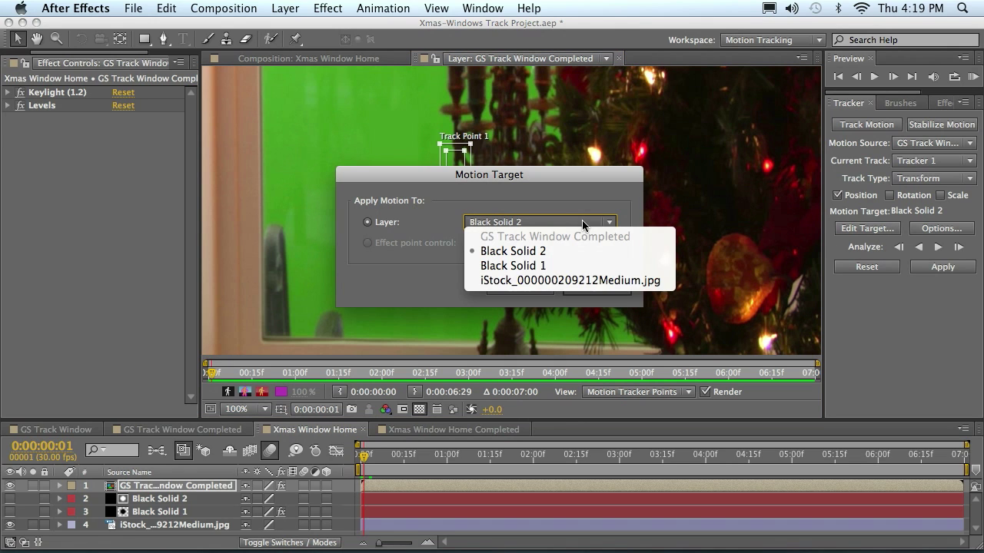
left_click(609, 281)
left_click(597, 288)
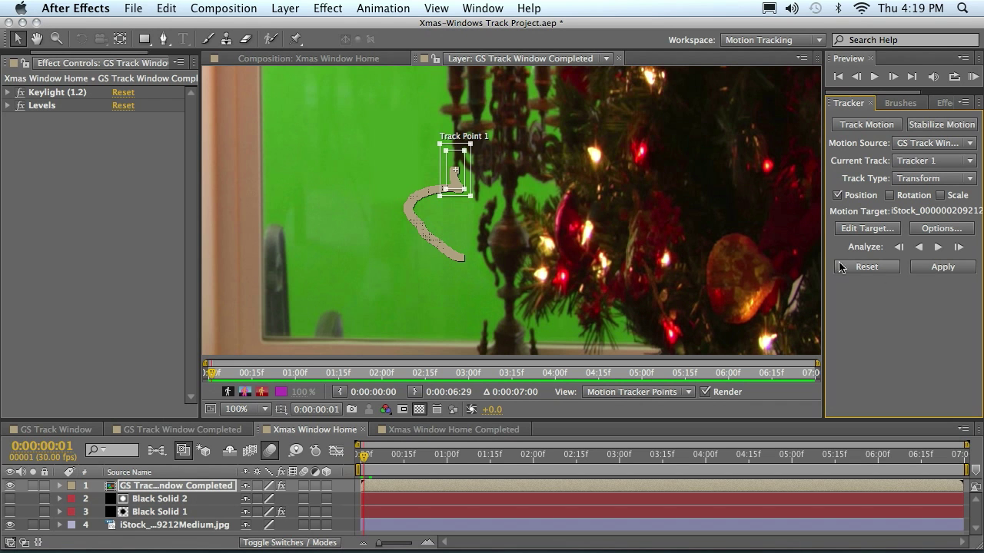
left_click(942, 267)
left_click(576, 261)
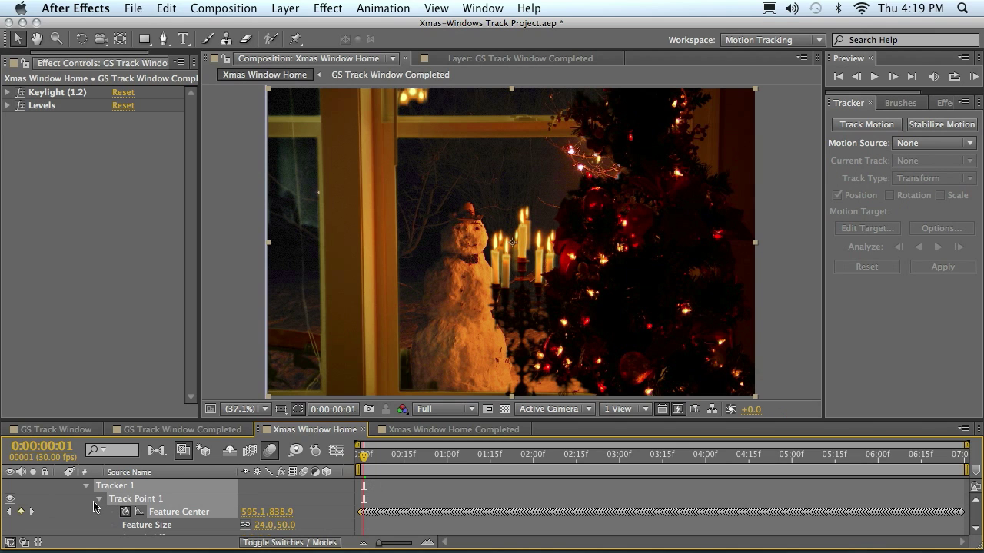
Collapse the window layer and reveal the snowman photo's Anchor Point, Position and Scale.
scroll(60, 512, "up", 2)
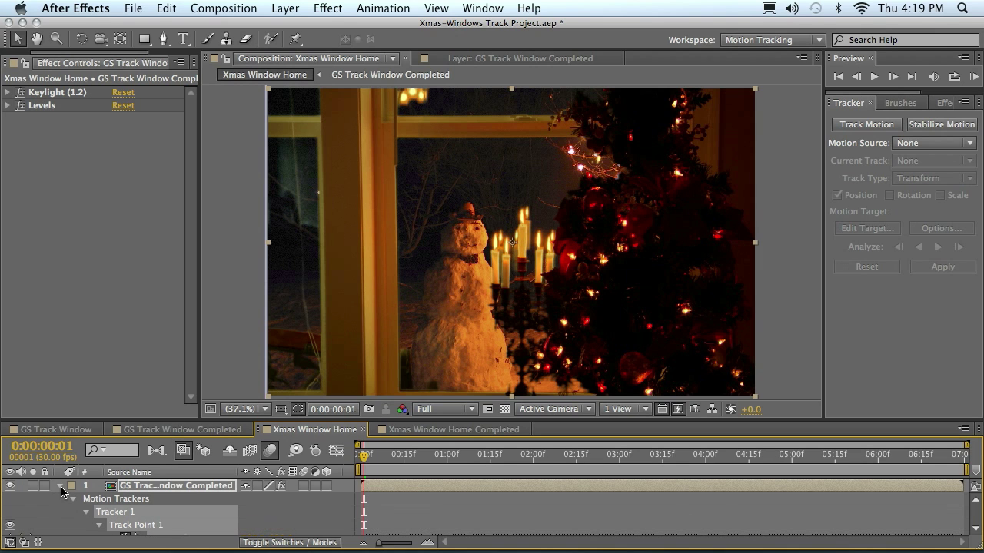
left_click(62, 485)
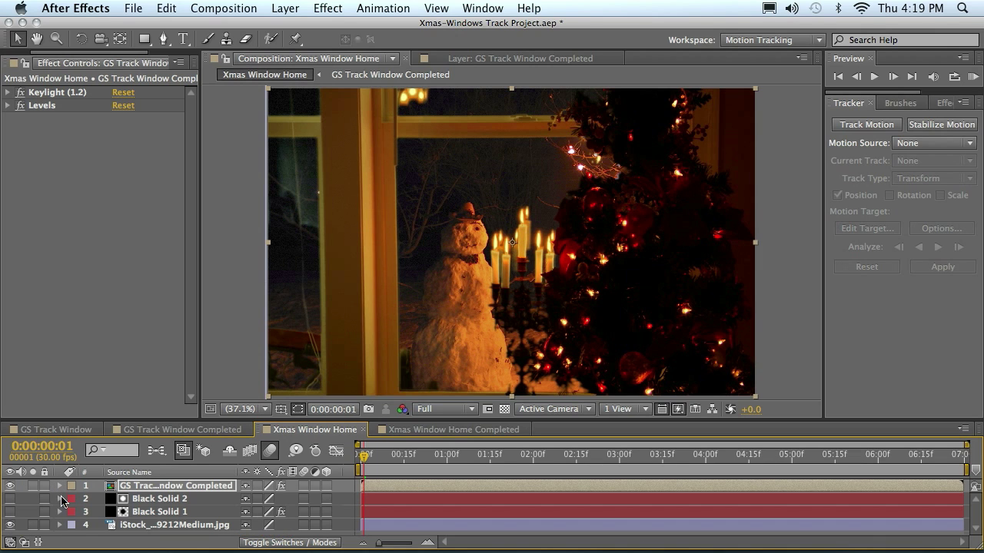
left_click(60, 525)
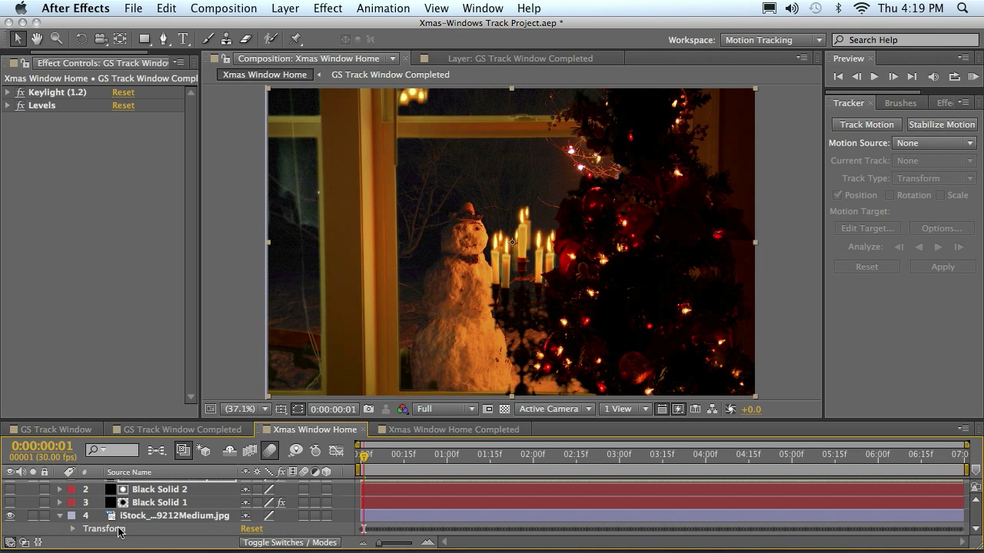
left_click(73, 529)
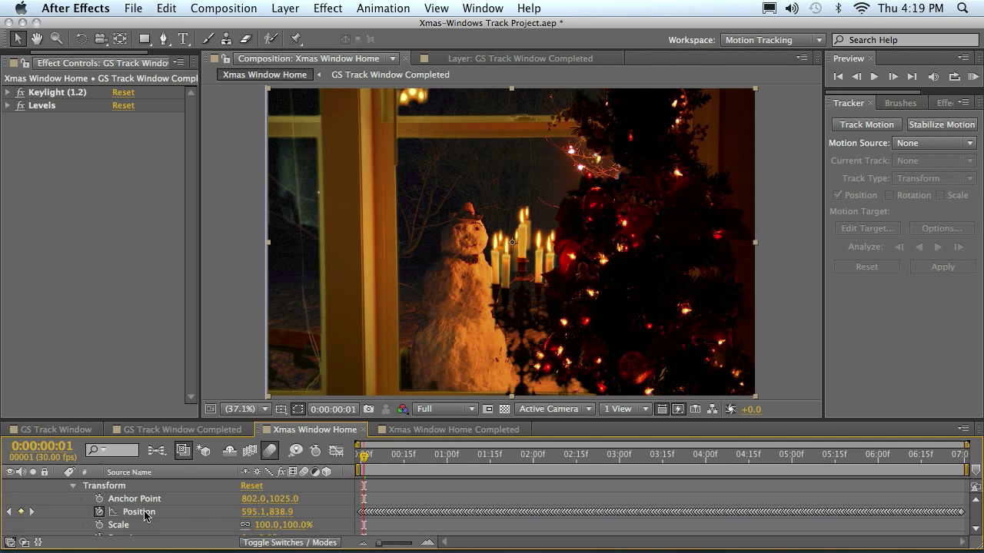
scroll(190, 493, "down", 2)
scroll(190, 491, "up", 2)
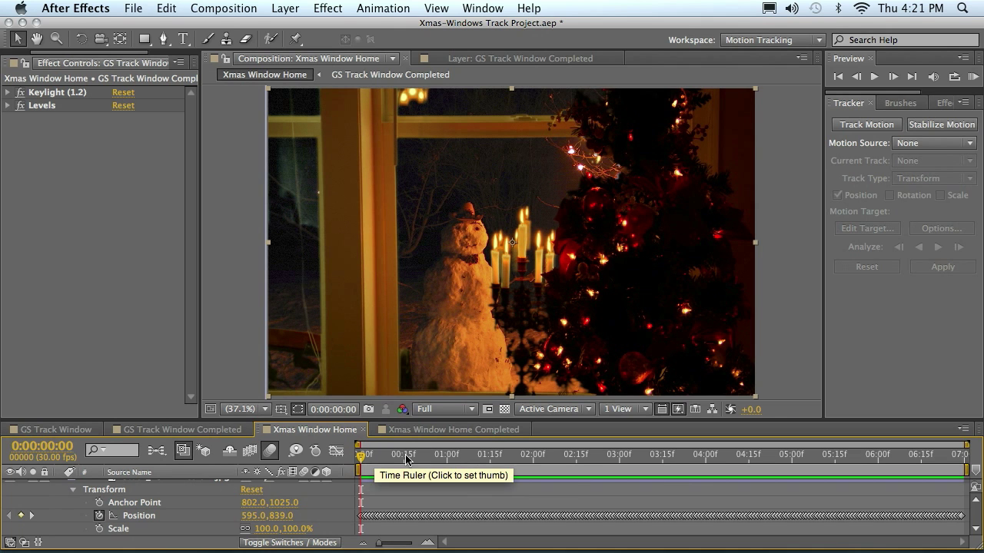
key("F2")
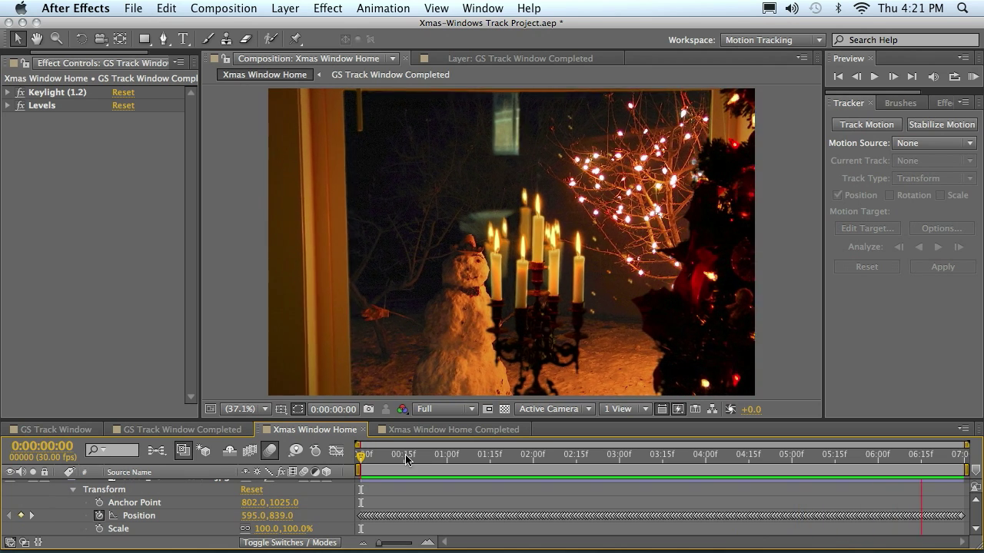
key("space")
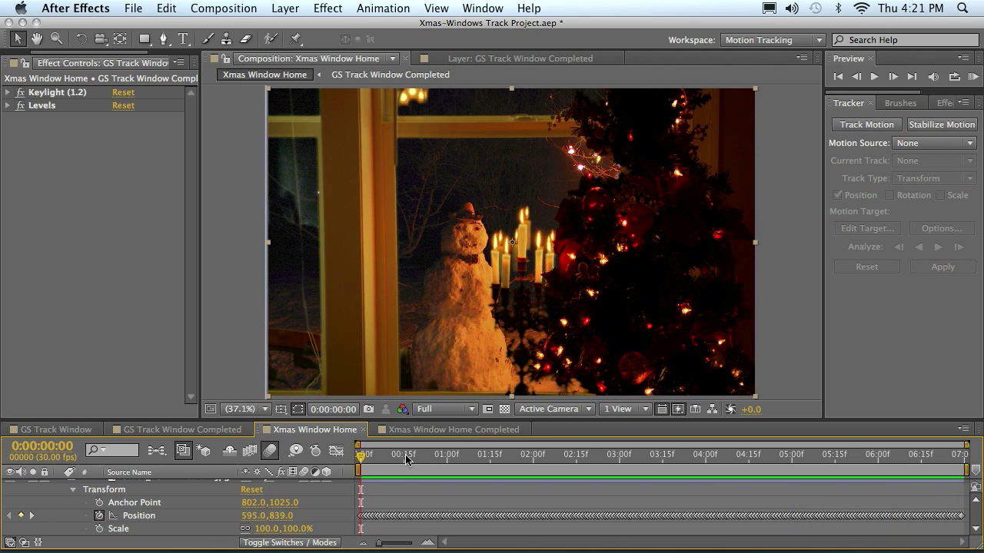
left_click_drag(407, 459, 450, 470)
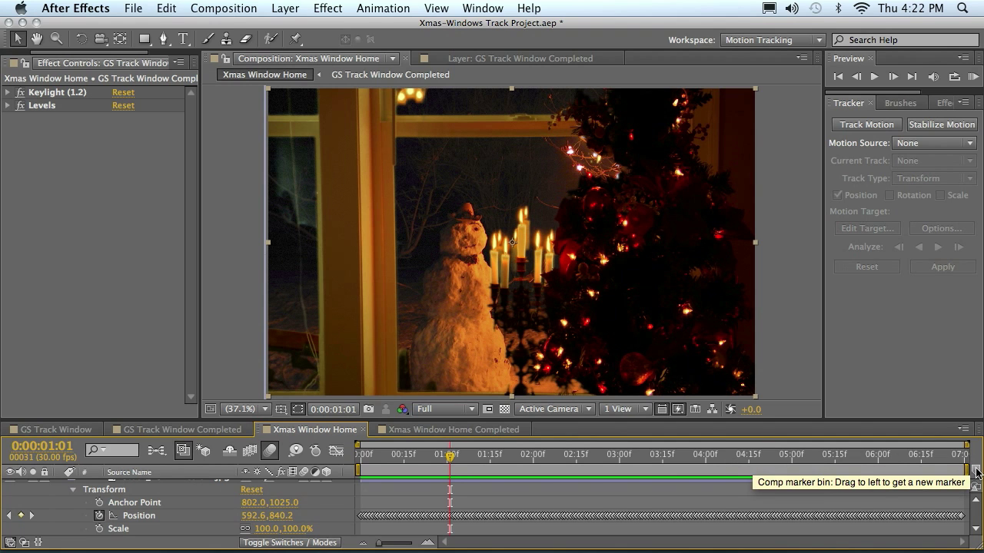
Add composition markers at 0:00:01:01 and near 6 seconds.
mouse_move(977, 471)
left_mouse_down()
mouse_move(464, 471)
mouse_move(450, 495)
left_mouse_up()
left_click_drag(451, 461, 871, 534)
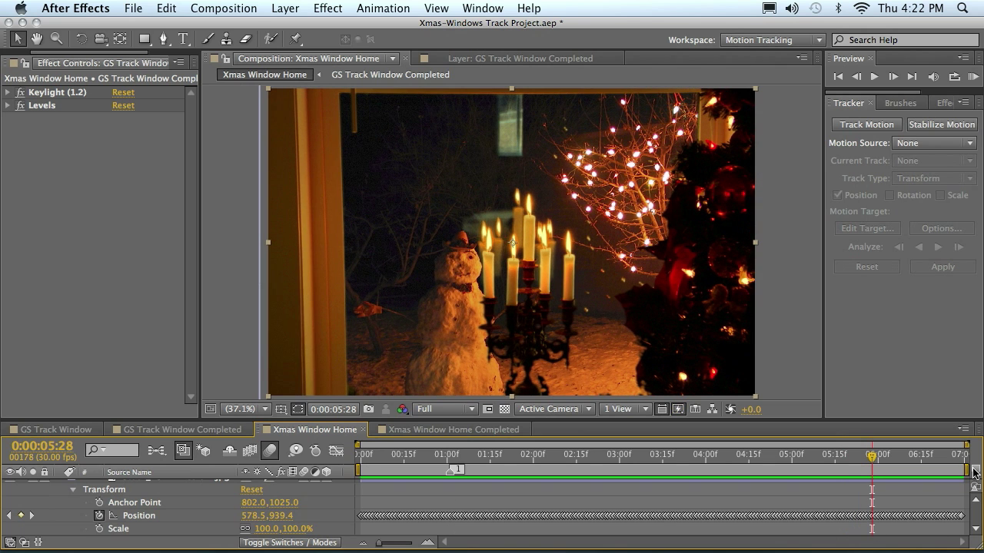
mouse_move(974, 472)
left_mouse_down()
mouse_move(866, 476)
mouse_move(897, 456)
mouse_move(960, 457)
mouse_move(421, 459)
mouse_move(450, 460)
left_mouse_up()
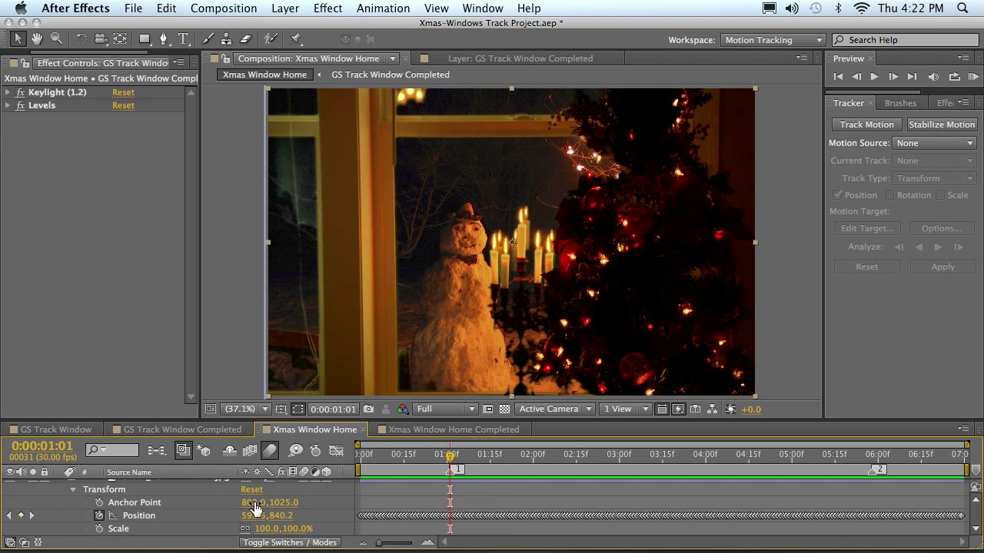
Test an Anchor Point change, undo it, and keyframe the original 802,1025 at 0:00:01:01.
left_click_drag(254, 503, 284, 505)
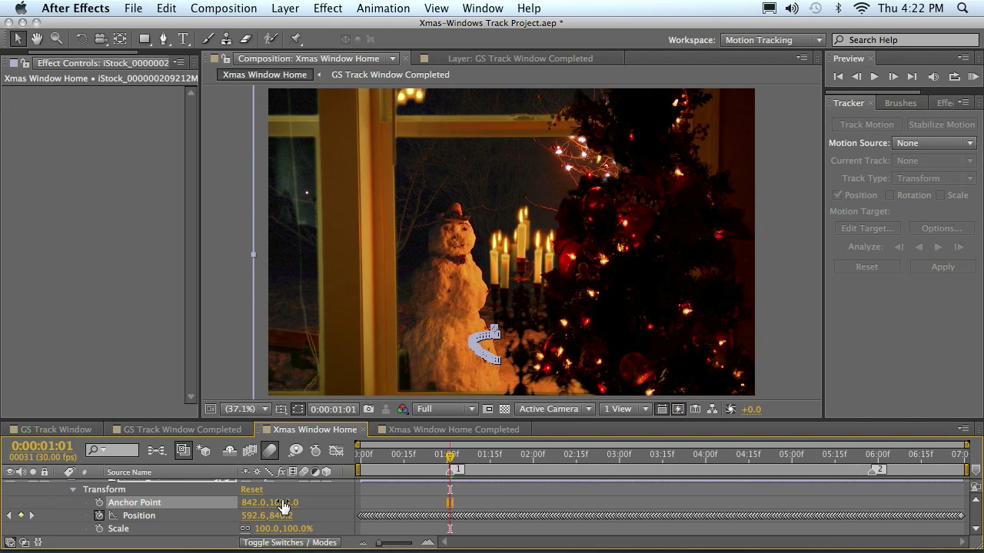
key("super+z")
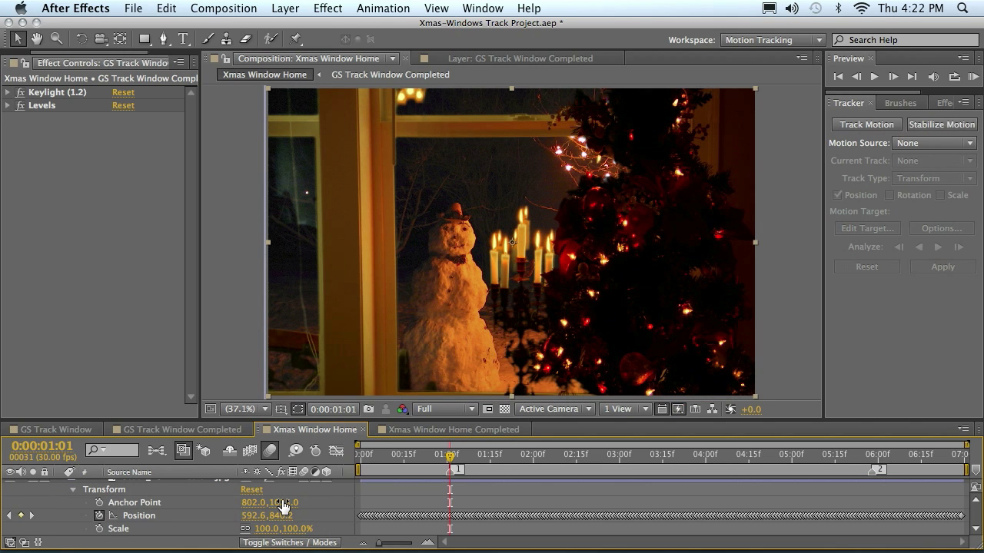
left_click(98, 504)
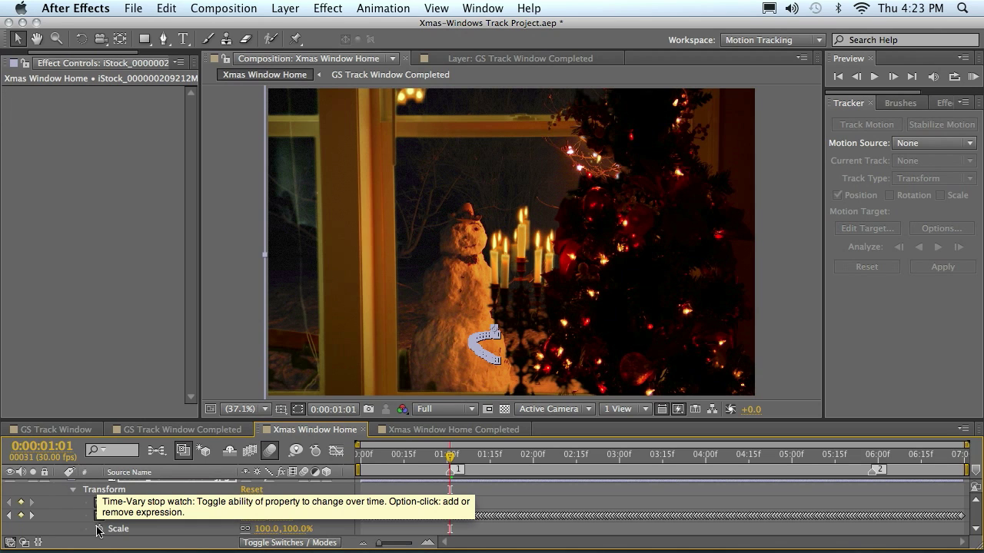
Keyframe Scale at 100% at 0:00:01:01, move marker 2 to 06:00f, and preview forward.
left_click(99, 529)
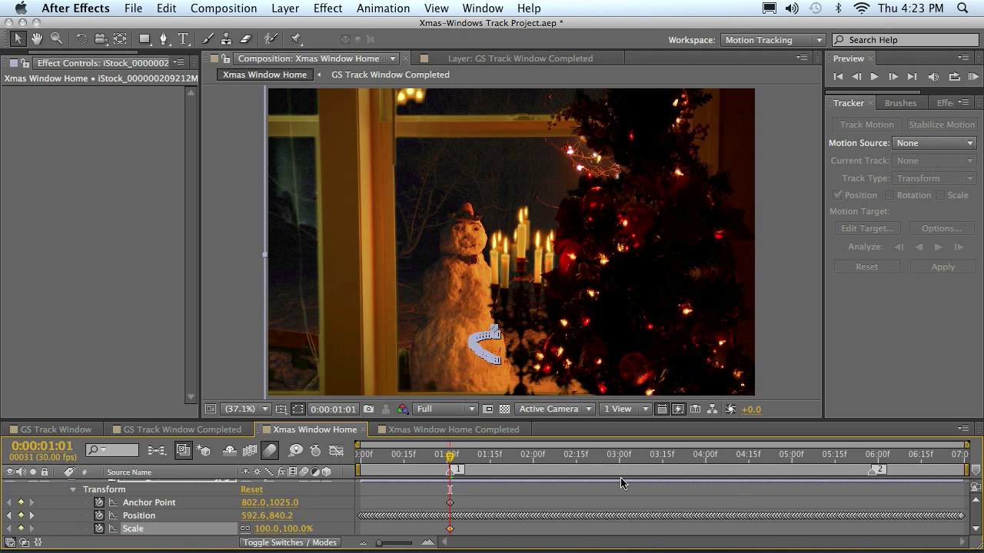
left_click_drag(877, 461, 877, 463)
left_click_drag(449, 459, 485, 480)
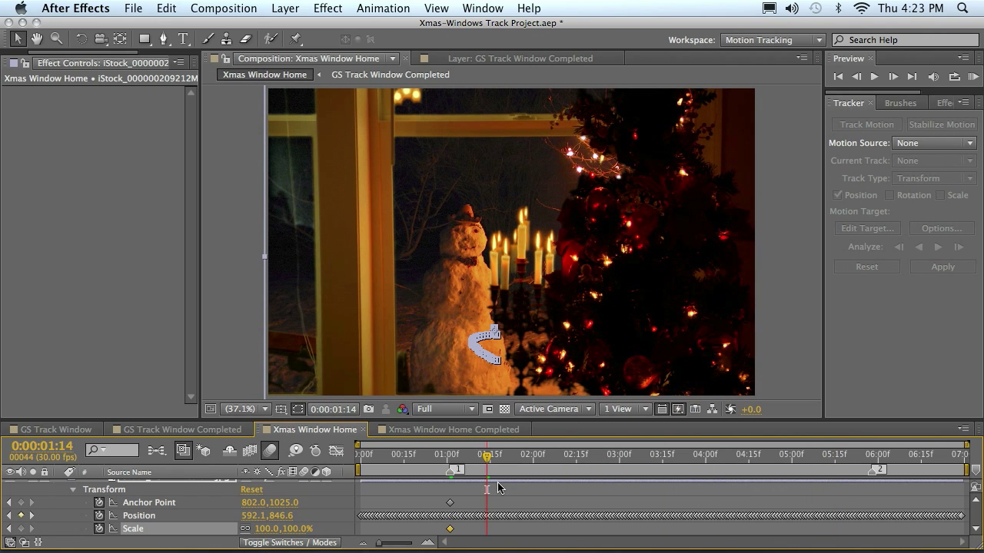
At 0:00:05:28, set Scale to 124% and Anchor Point to 908,1086, then scrub back to check.
left_click_drag(486, 458, 871, 483)
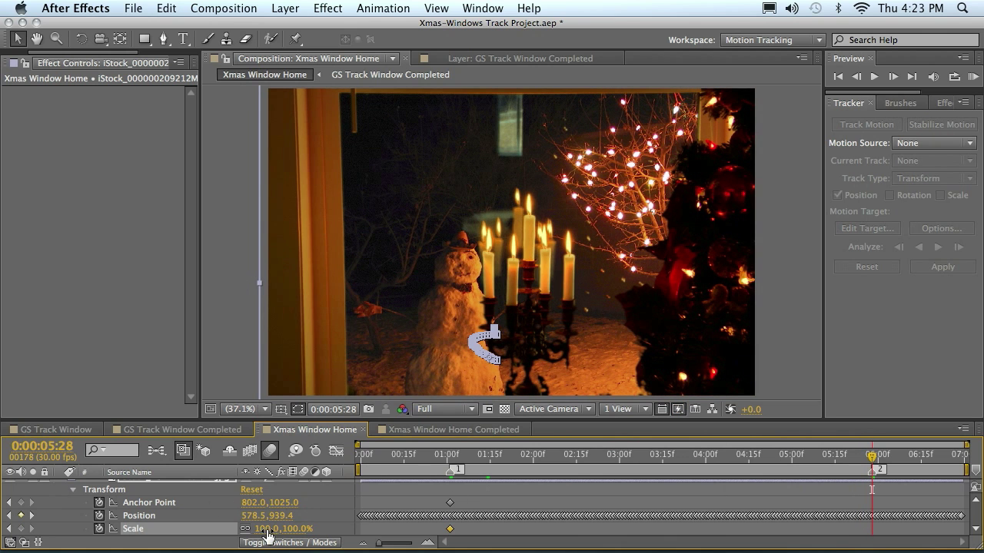
left_click_drag(265, 536, 281, 527)
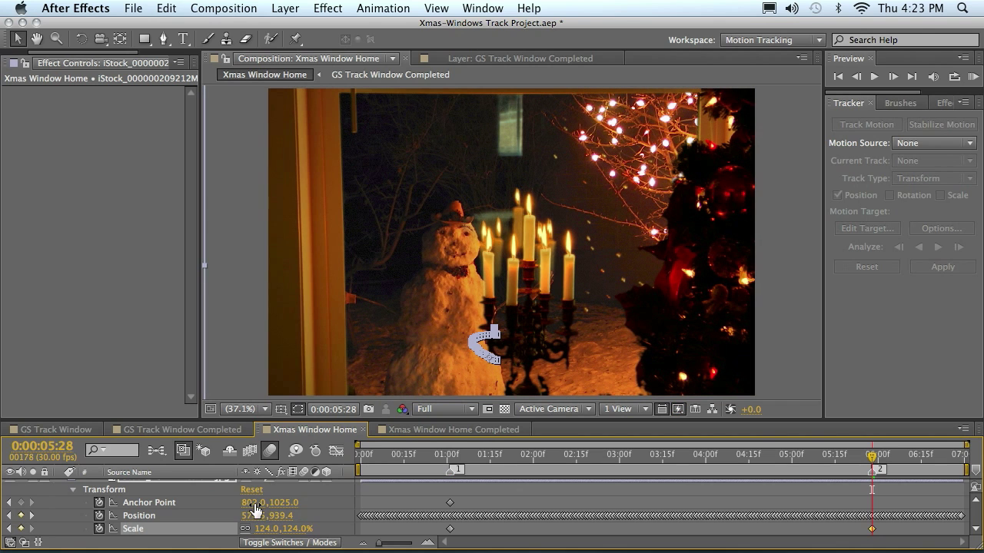
left_click(251, 504)
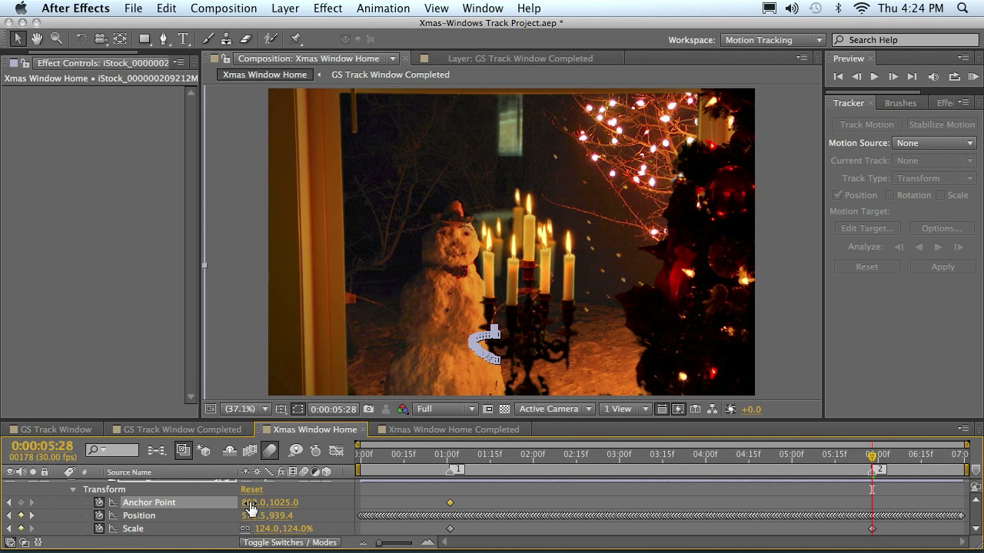
left_click_drag(243, 504, 354, 525)
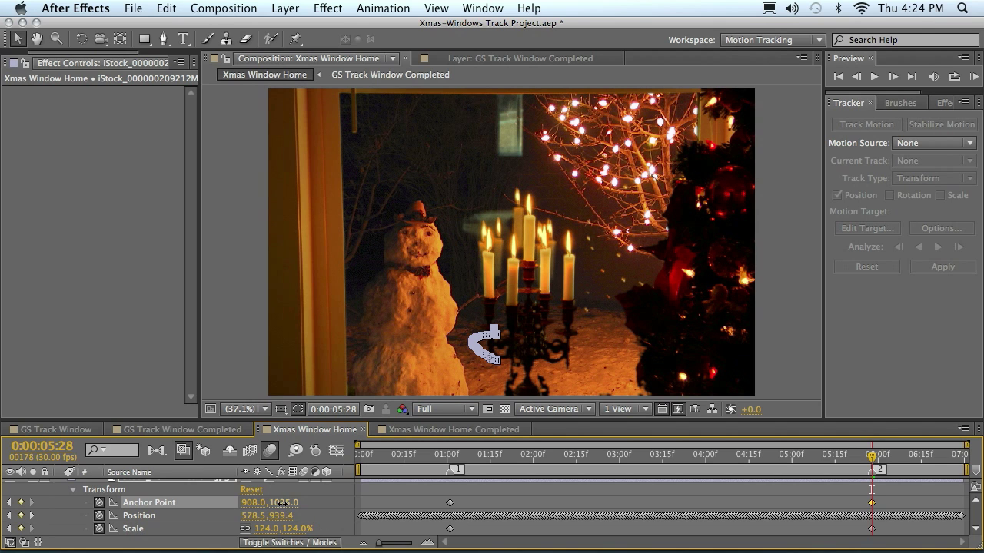
left_click_drag(283, 504, 313, 505)
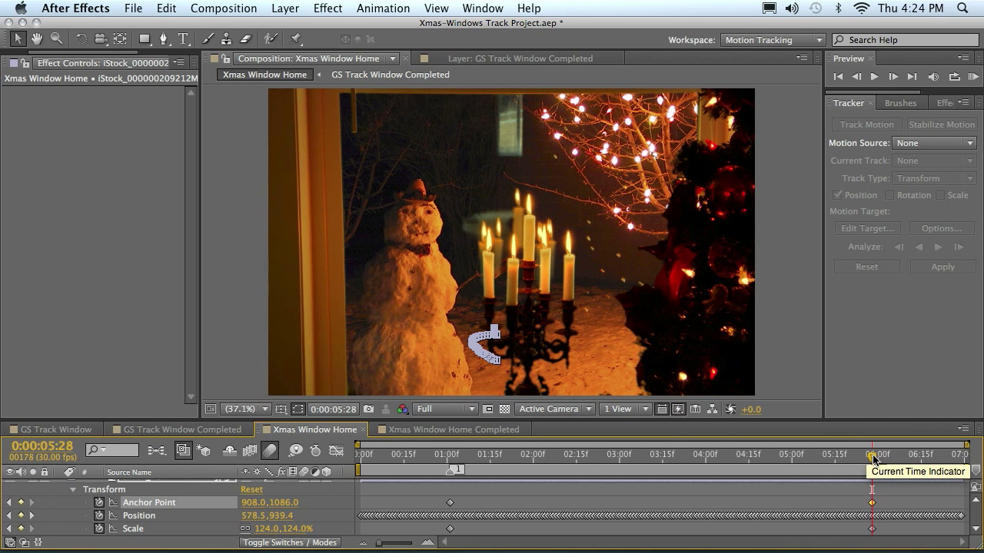
left_click_drag(873, 459, 450, 461)
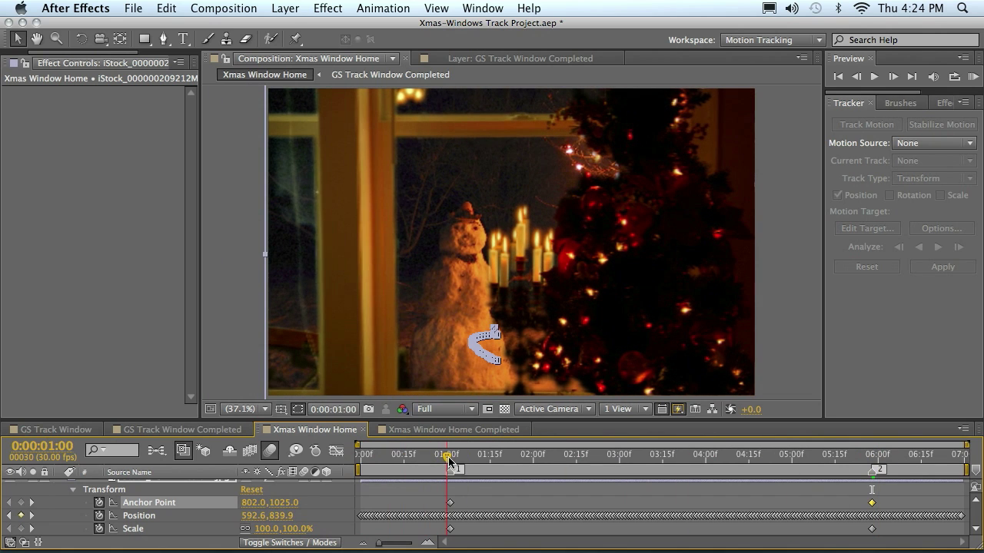
Apply Easy Ease Out to the starting Anchor Point and Scale keyframes at 01:00 and preview.
left_click(450, 529, "shift")
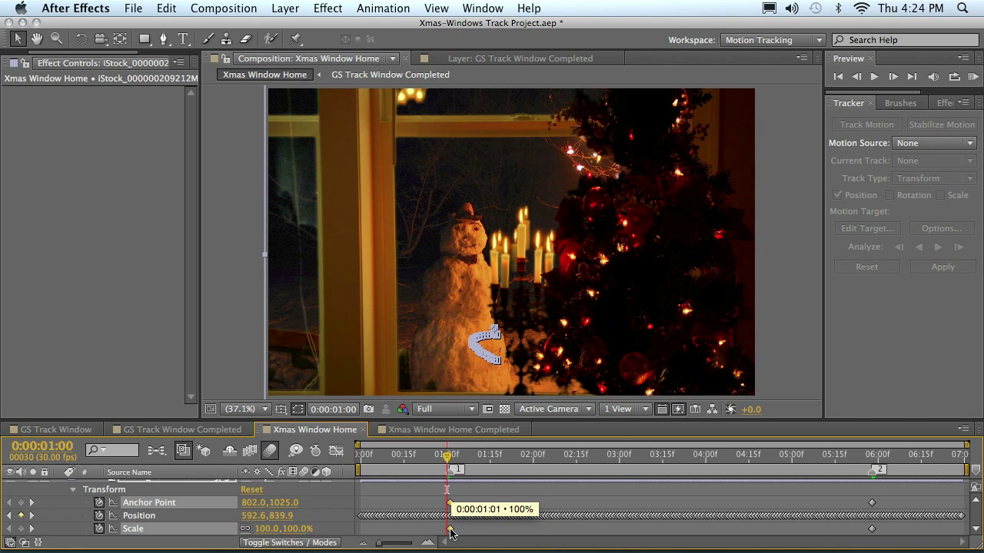
right_click(452, 533)
mouse_move(498, 536)
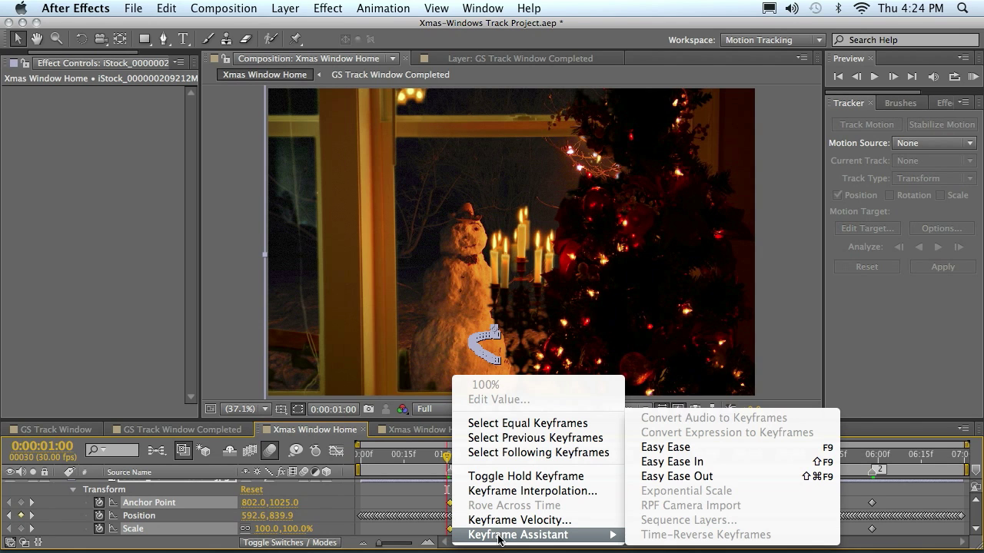
left_click(675, 477)
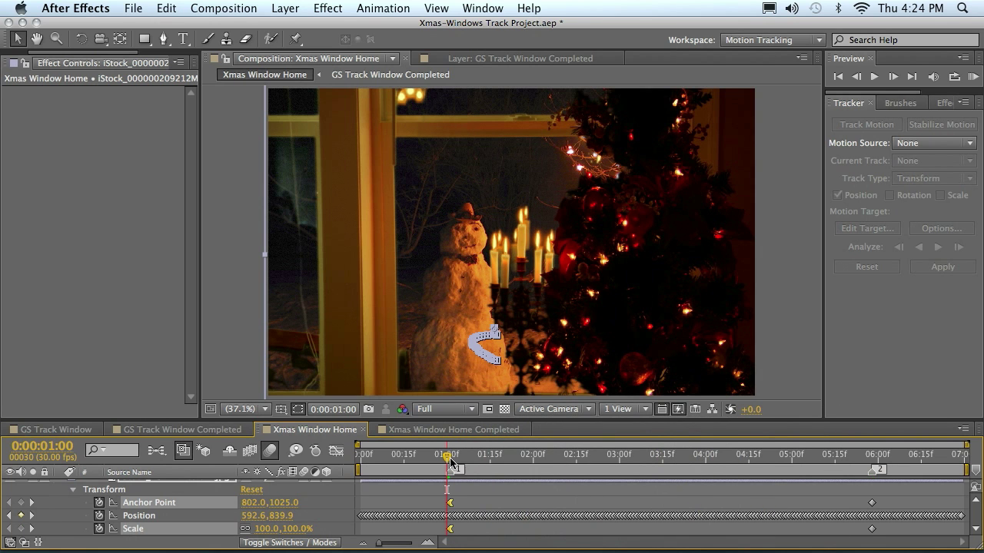
left_click_drag(446, 458, 873, 470)
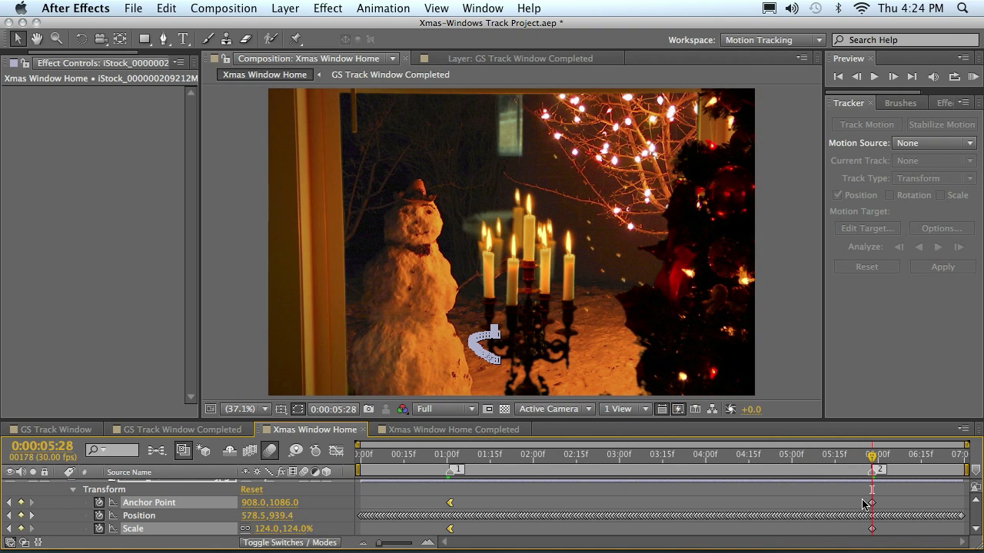
Apply Easy Ease In to the ending Anchor Point and Scale keyframes at 05:28 and preview.
left_click(872, 504)
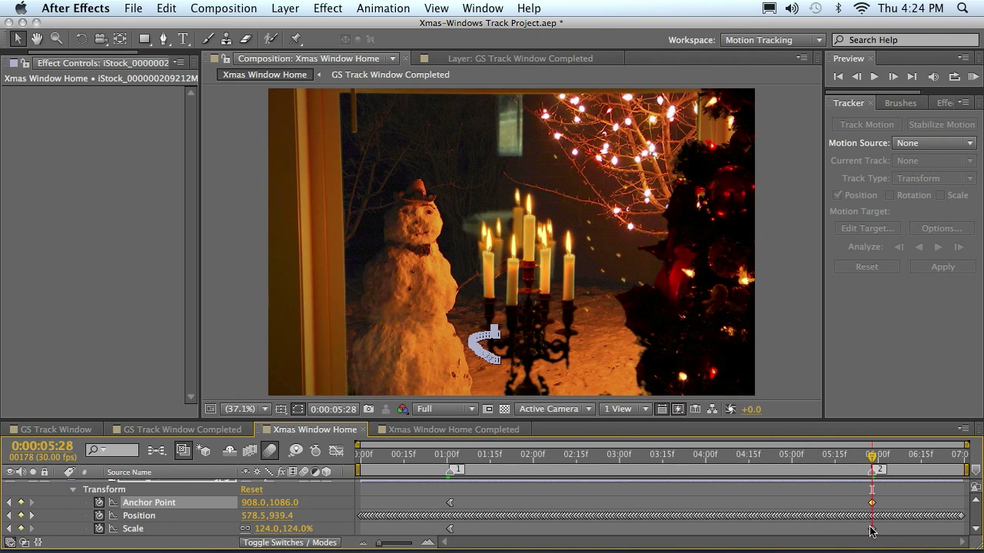
left_click(872, 530, "shift")
right_click(873, 529)
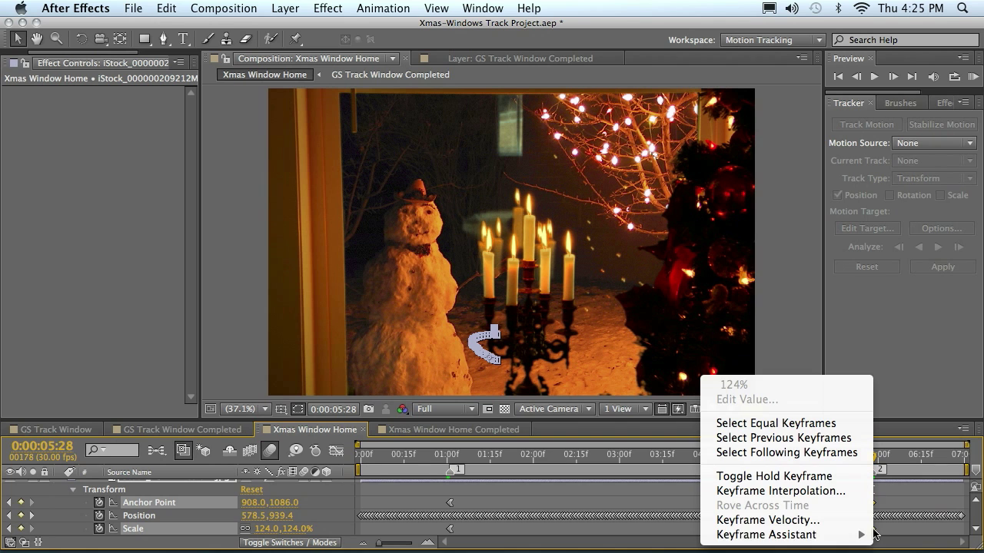
mouse_move(843, 533)
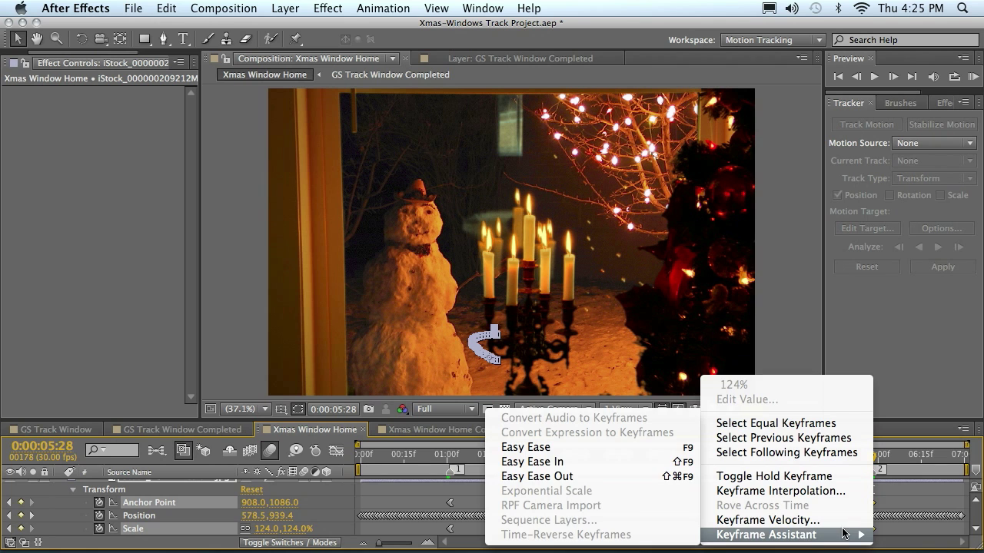
left_click(550, 462)
mouse_move(869, 466)
left_mouse_down()
mouse_move(807, 466)
mouse_move(901, 466)
mouse_move(330, 470)
mouse_move(859, 483)
mouse_move(355, 482)
mouse_move(897, 483)
mouse_move(417, 481)
mouse_move(854, 483)
mouse_move(874, 470)
left_mouse_up()
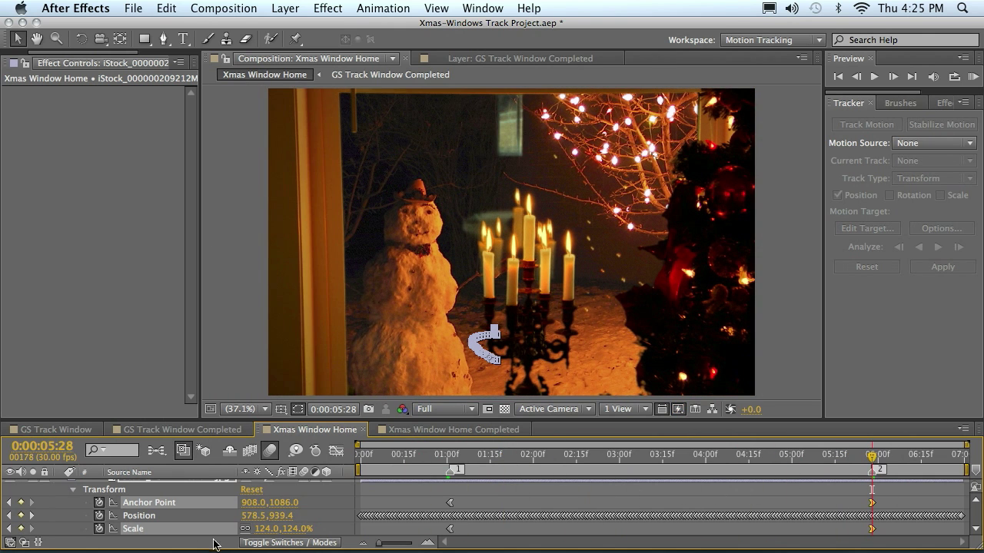
Raise the end Scale to 130% and Anchor Point to 911,1113, then scrub to review the push-in.
left_click_drag(265, 529, 269, 528)
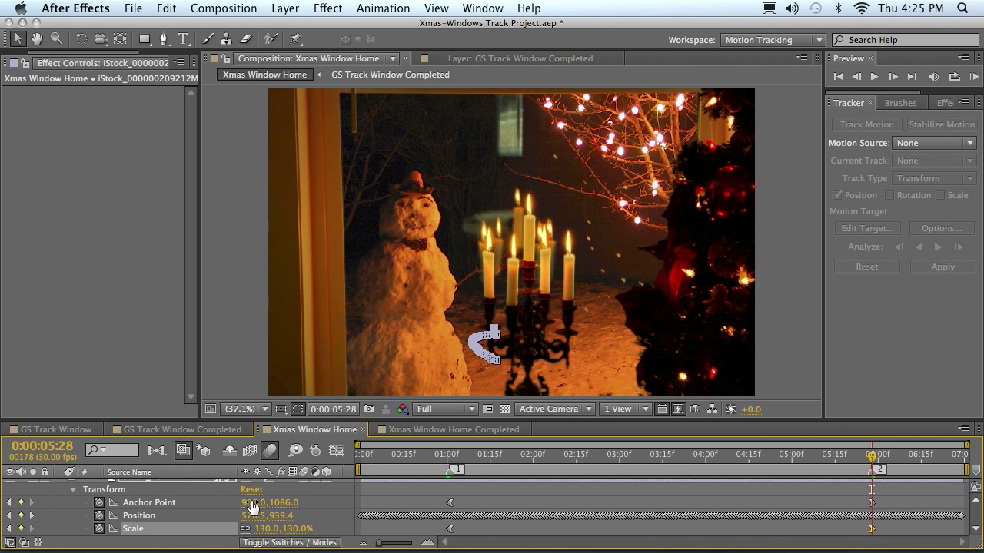
left_click_drag(253, 501, 302, 504)
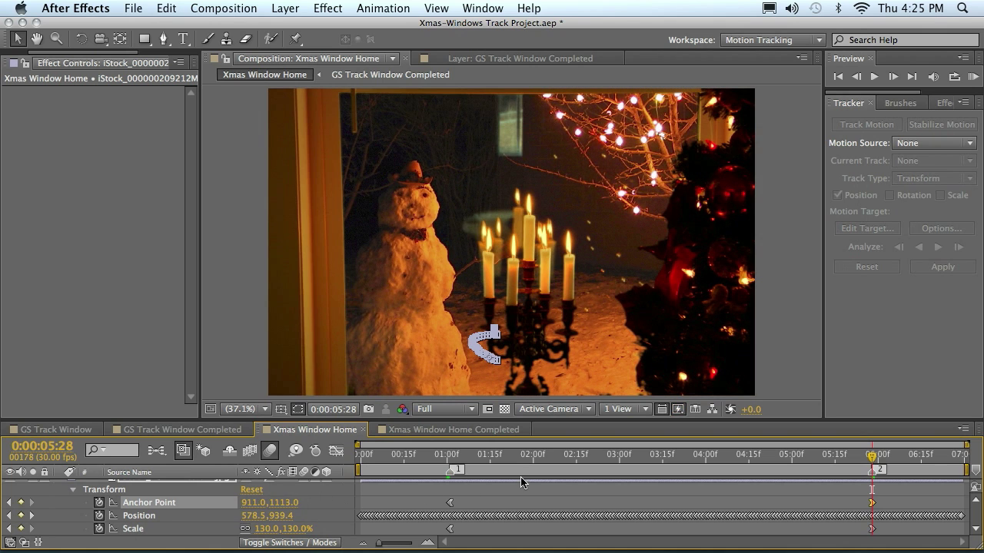
left_click_drag(874, 459, 445, 482)
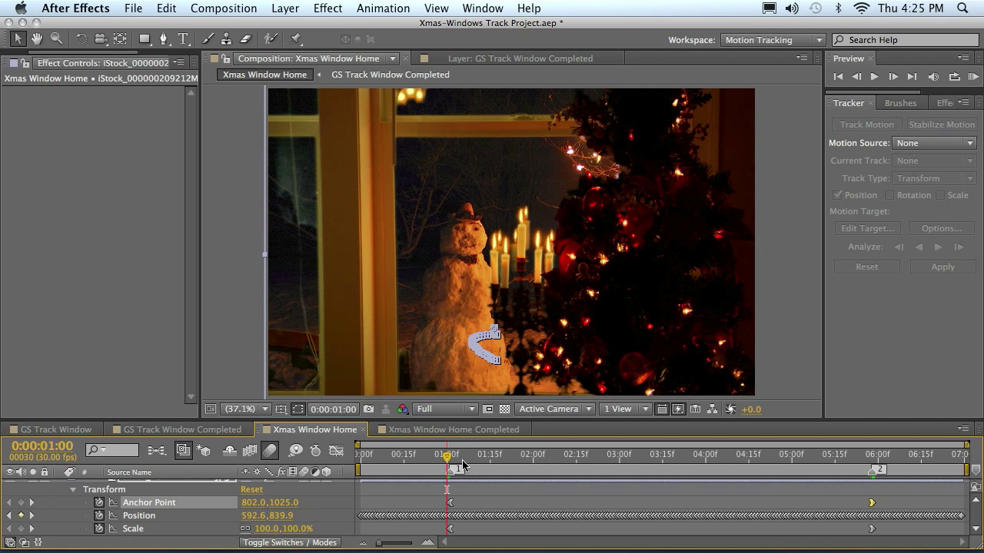
left_click_drag(451, 460, 873, 476)
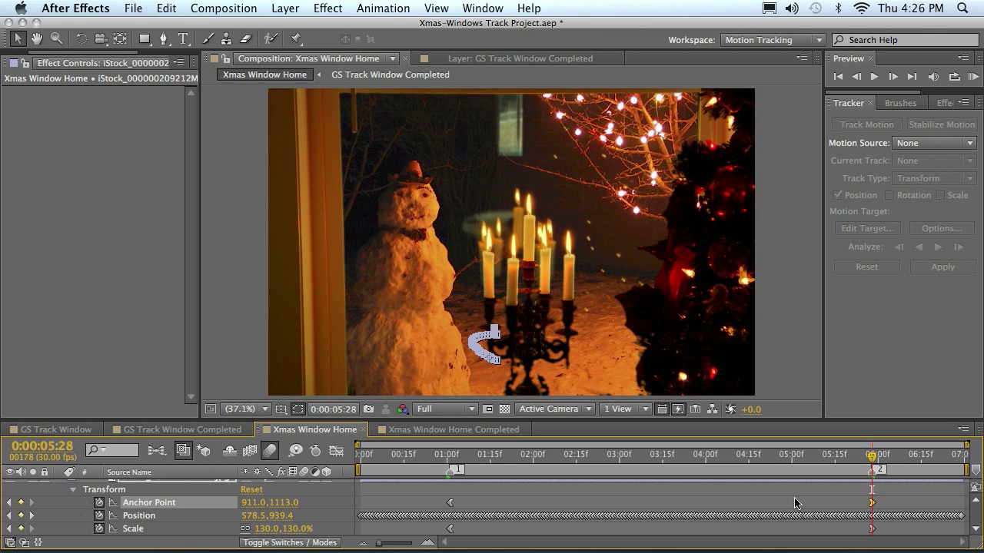
left_click(458, 429)
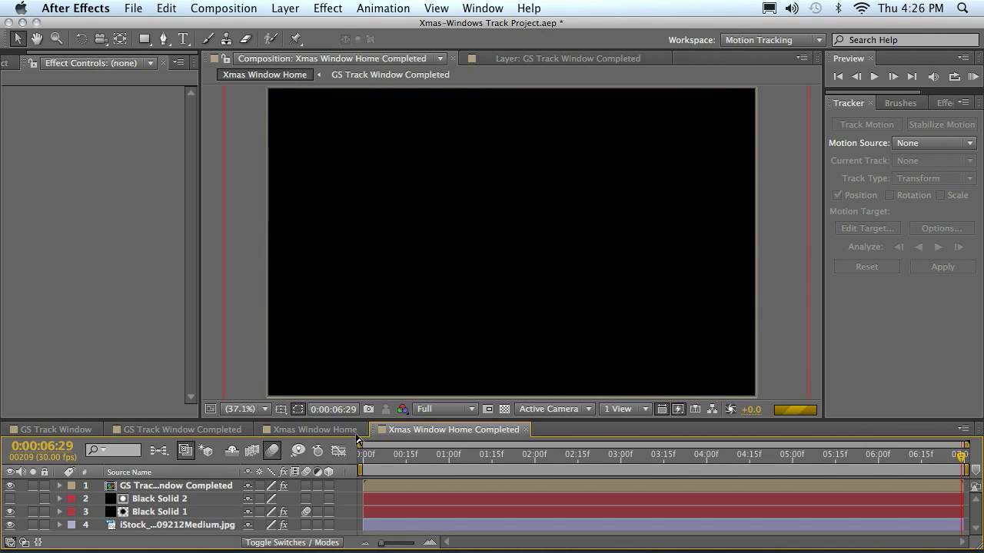
left_click(332, 432)
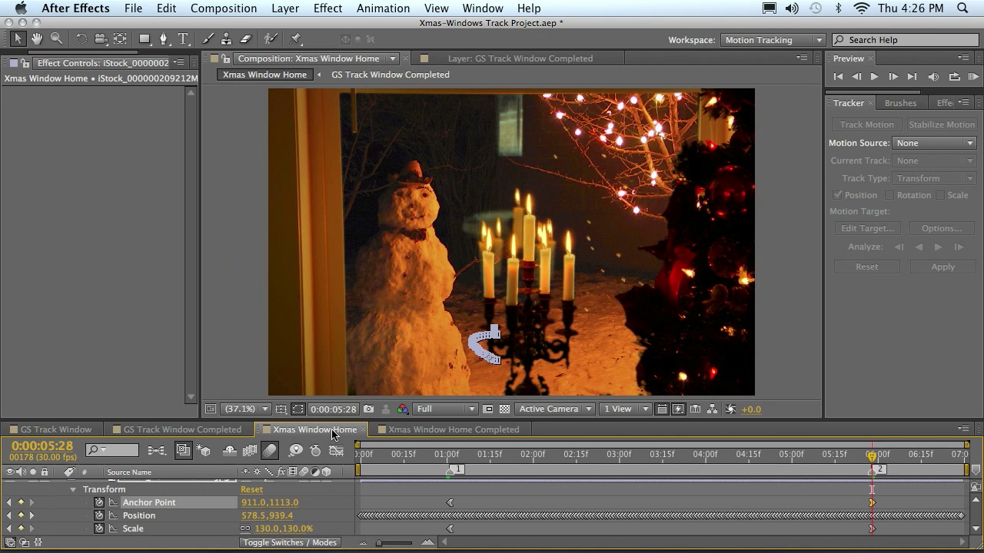